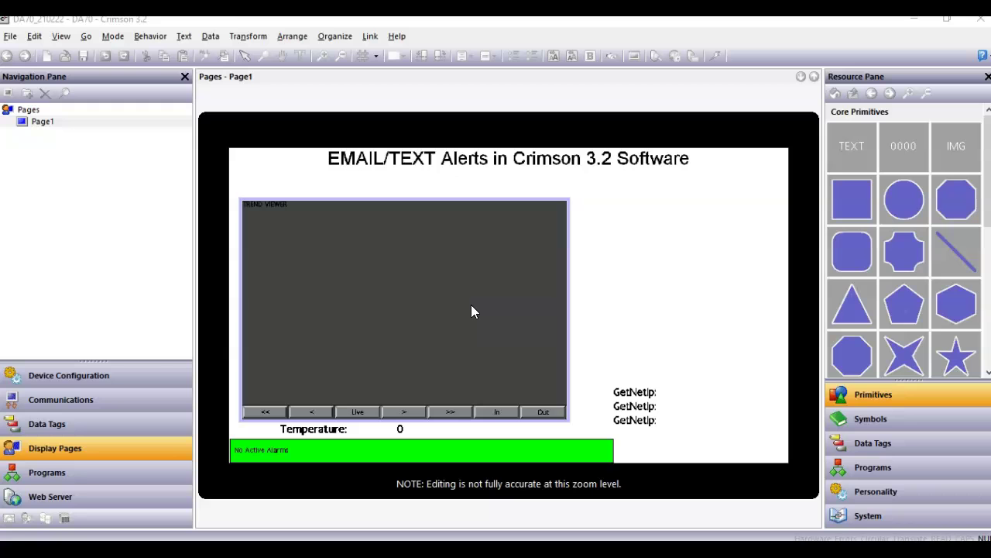
- Show the Device Configuration SMTP Client settings: server 62.13.128.25, port 2525, TCP
{"action": "left_click", "coordinate": [259, 328]}
{"action": "left_click", "coordinate": [134, 380]}
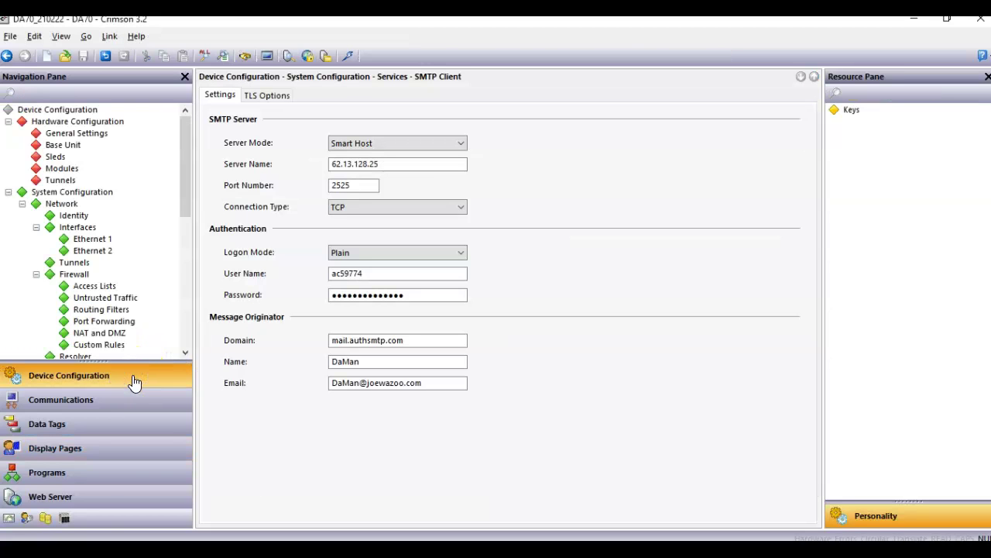
{"action": "left_click_drag", "start_coordinate": [190, 186], "coordinate": [186, 279]}
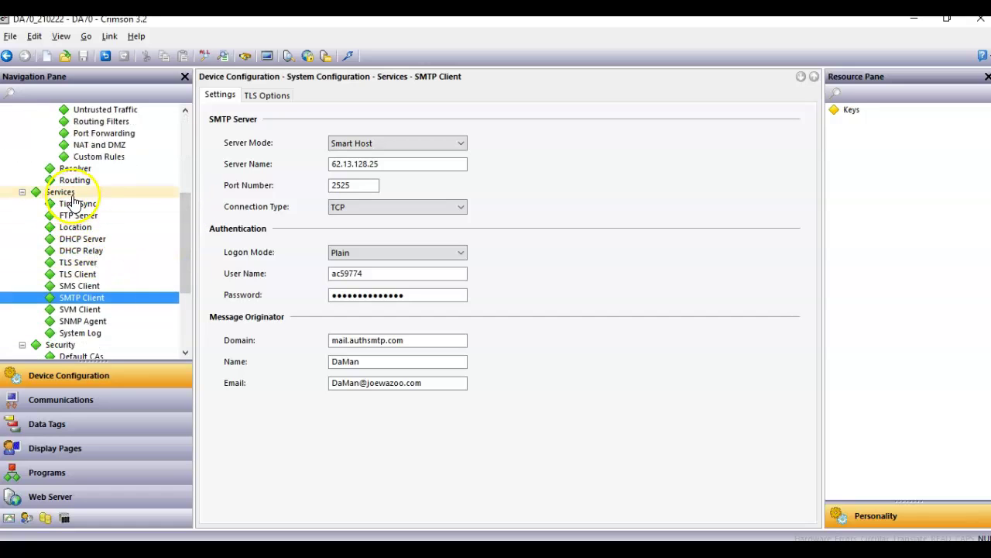
{"action": "left_click", "coordinate": [107, 297]}
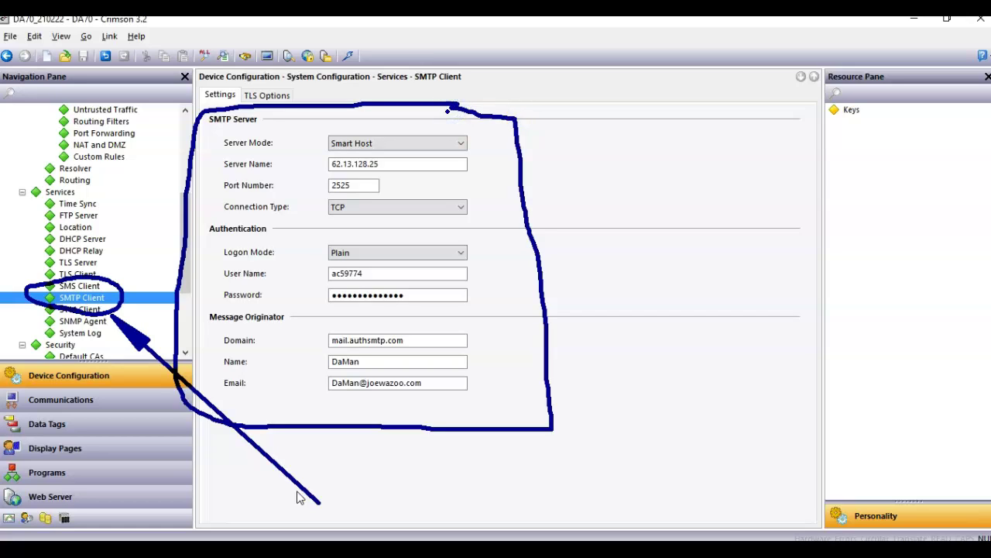
{"action": "key", "text": "Escape"}
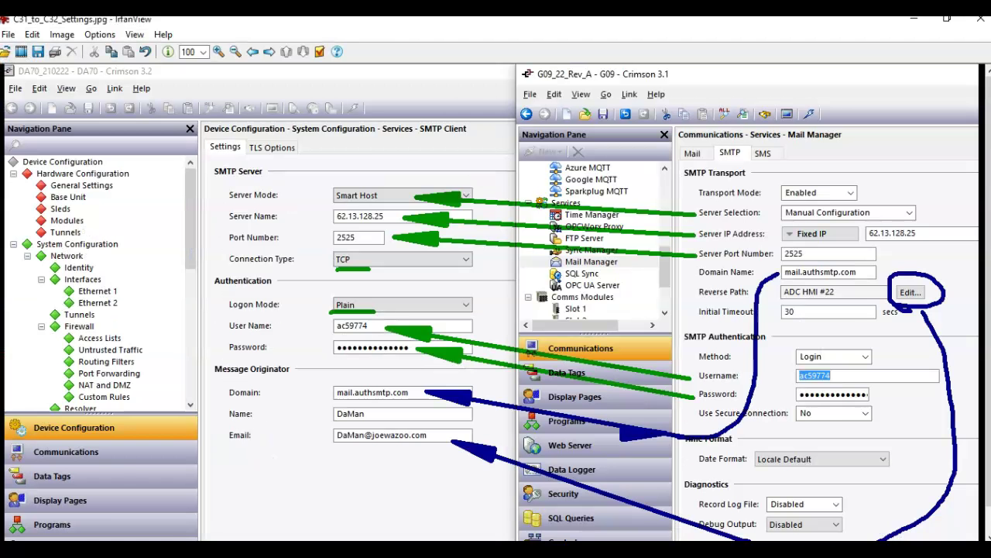
- Display C31_to_C32_Settings.jpg in IrfanView and scroll down through the field mapping
{"action": "left_click", "coordinate": [730, 535]}
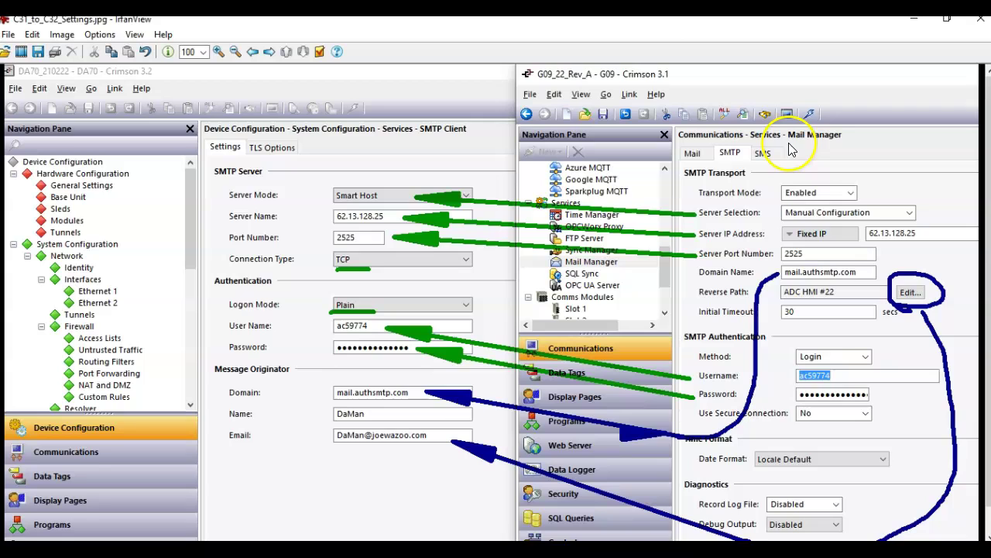
{"action": "scroll", "coordinate": [809, 172], "scroll_direction": "down", "scroll_amount": 1}
{"action": "scroll", "coordinate": [809, 172], "scroll_direction": "down", "scroll_amount": 1}
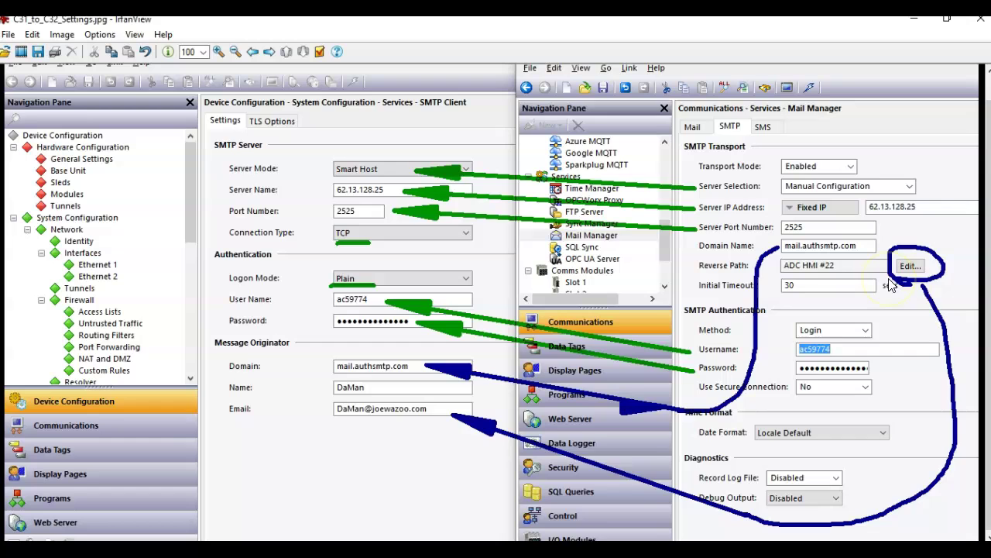
- Check the Crimson 3.1 Reverse Path sender ADC HMI #22 without changes, then return to Crimson 3.2
{"action": "key", "text": "alt+Tab"}
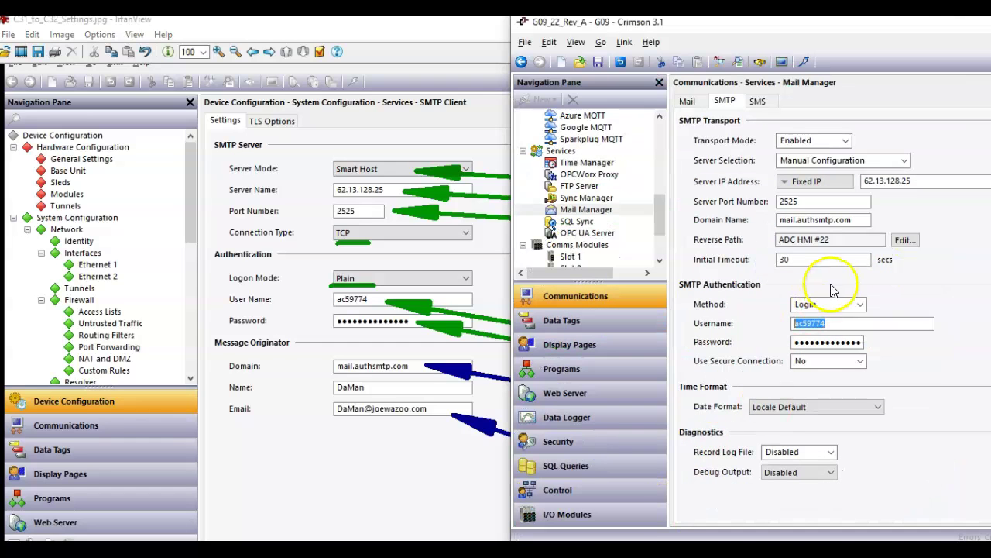
{"action": "left_click", "coordinate": [905, 241]}
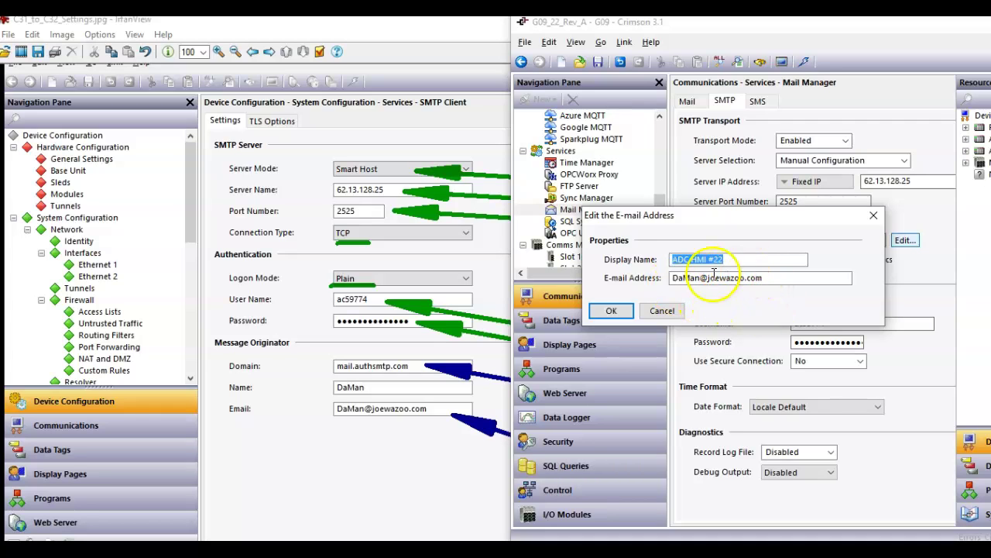
{"action": "left_click", "coordinate": [663, 314]}
{"action": "left_click", "coordinate": [471, 503]}
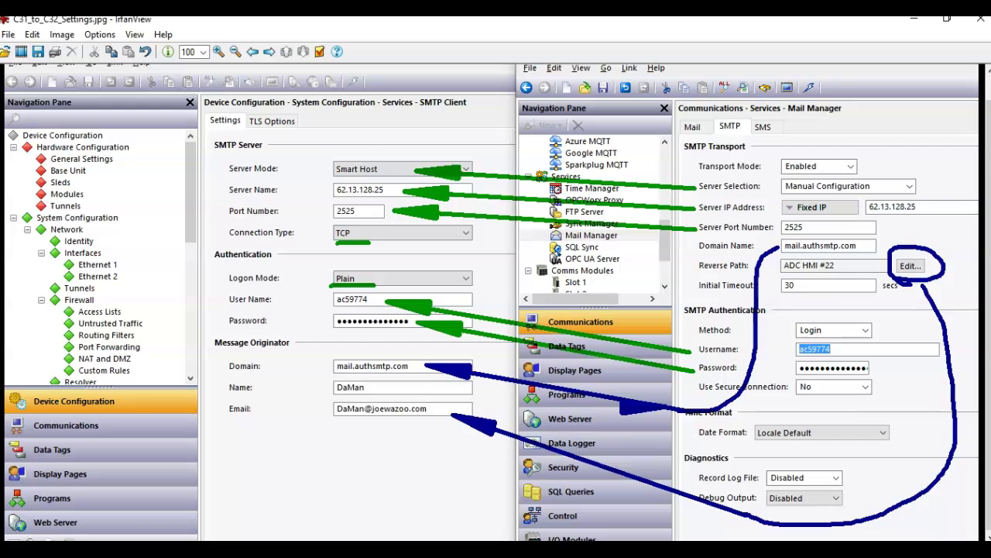
{"action": "key", "text": "alt+Tab"}
- Review the SMTP Client TLS options, then move to the Communications settings
{"action": "left_click", "coordinate": [263, 94]}
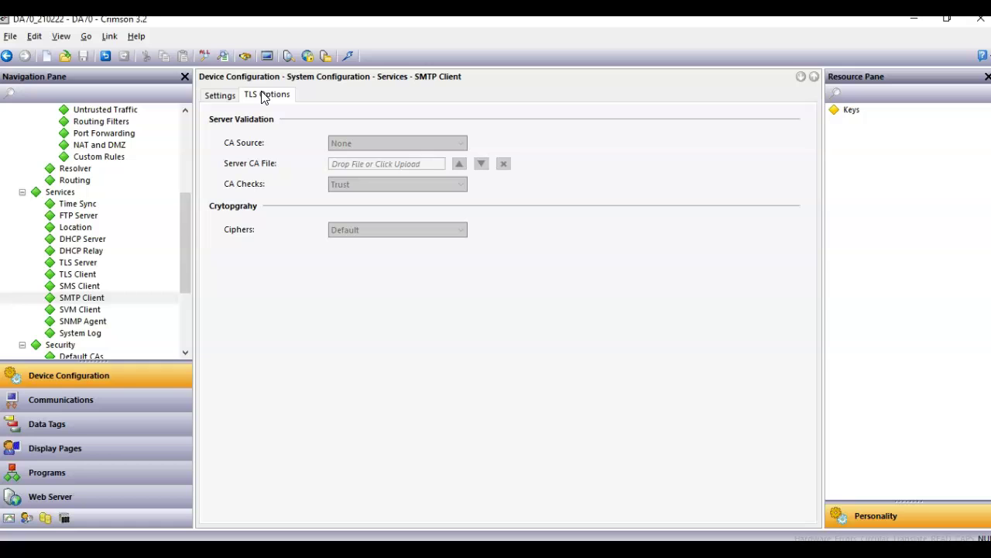
{"action": "left_click", "coordinate": [106, 402]}
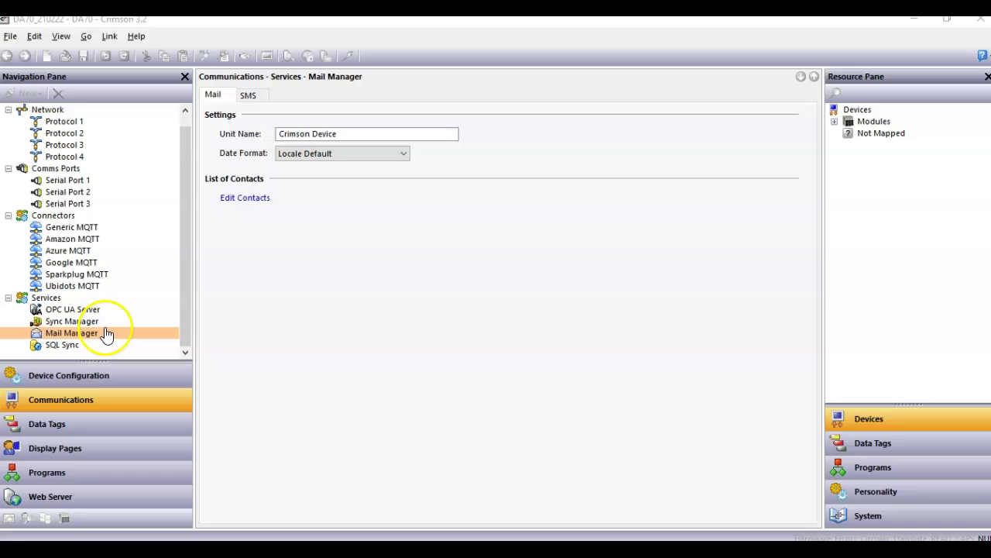
- Bring up the Mail Manager's List of Contacts with its one existing e-mail contact
{"action": "left_click", "coordinate": [100, 338]}
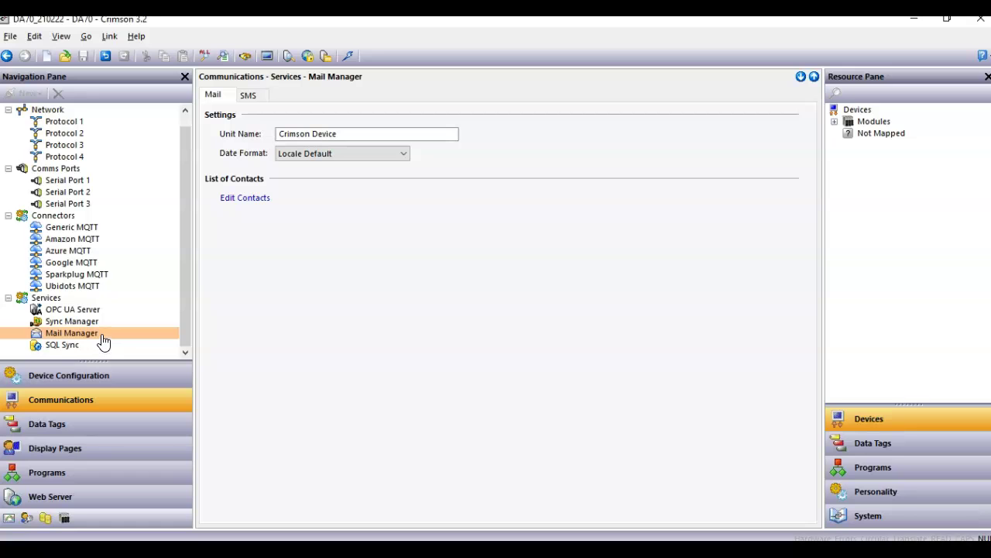
{"action": "left_click", "coordinate": [542, 416]}
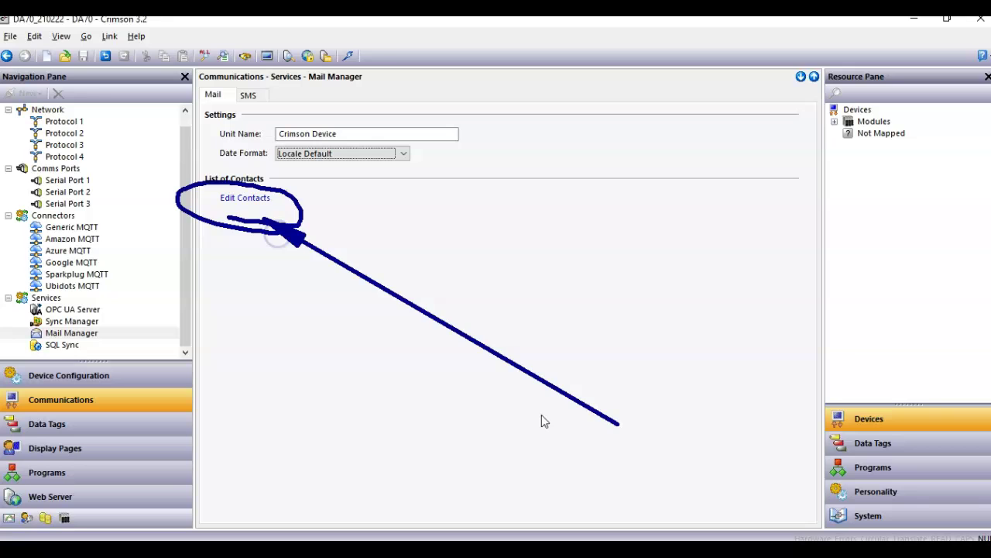
{"action": "left_click", "coordinate": [246, 197]}
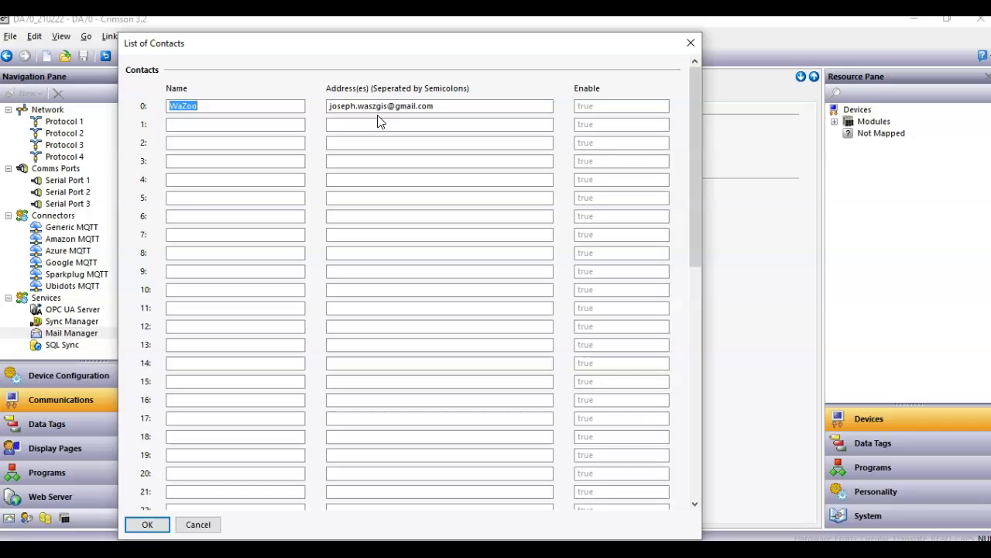
- Add contact AT&T with the phone number's txt.att.net text-gateway address
{"action": "left_click", "coordinate": [431, 129]}
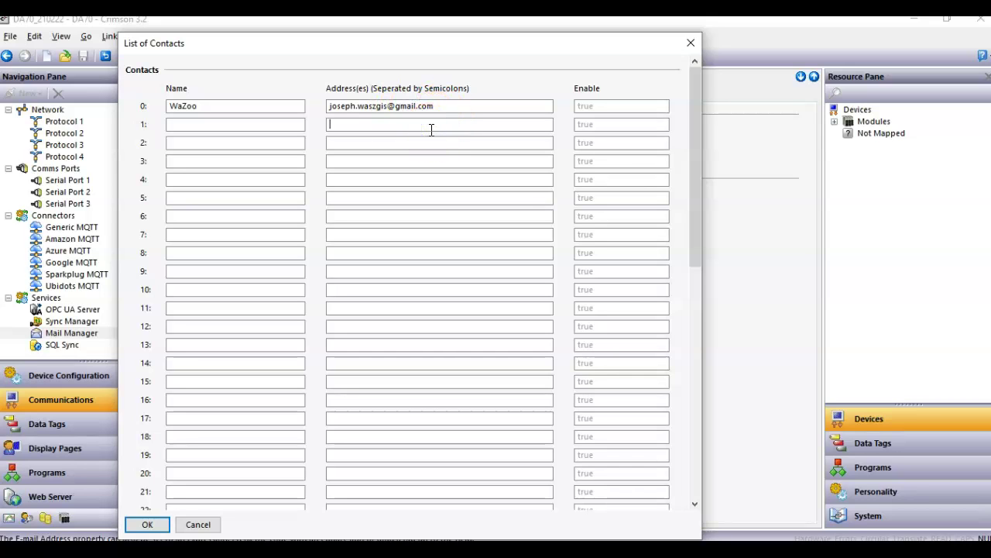
{"action": "key", "text": "ctrl+a"}
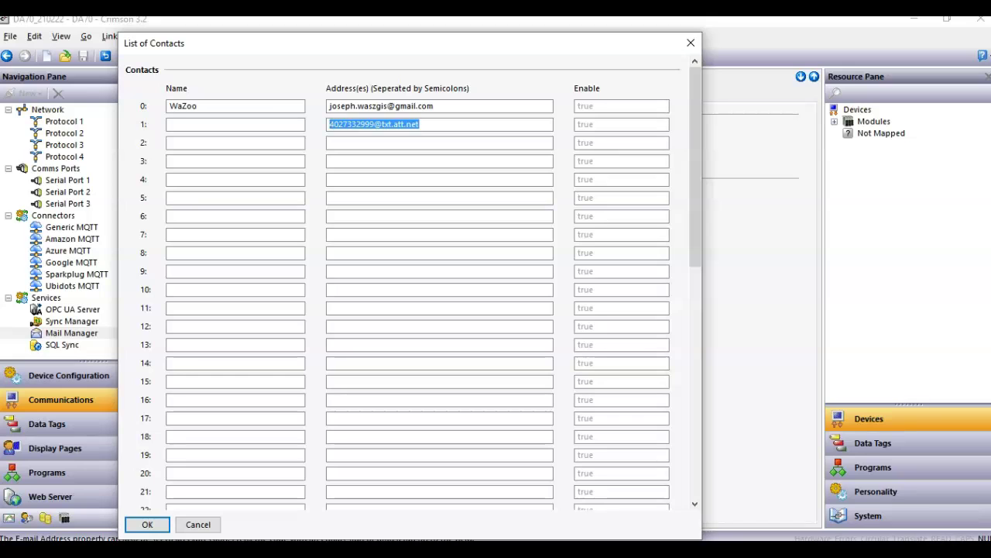
{"action": "left_click", "coordinate": [255, 126]}
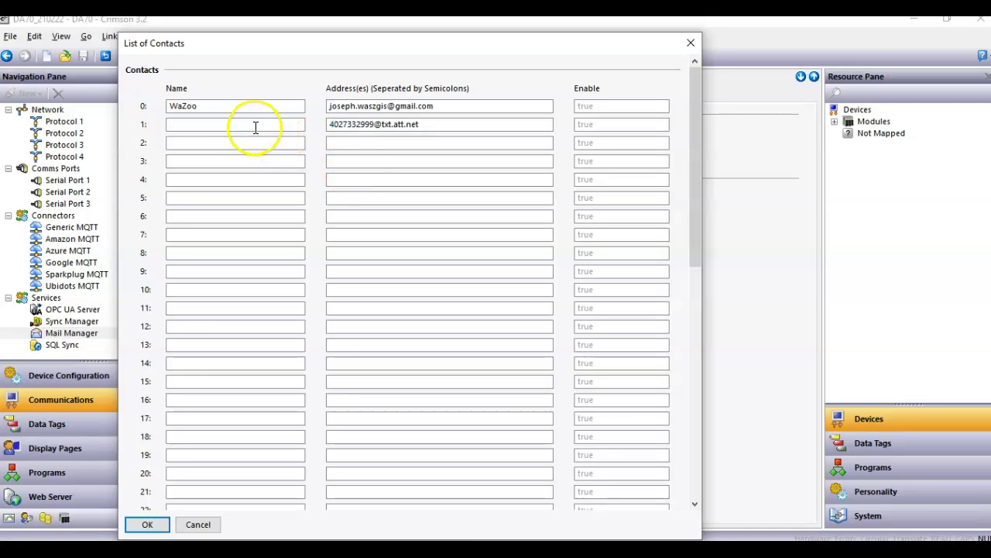
{"action": "type", "text": "AT&T"}
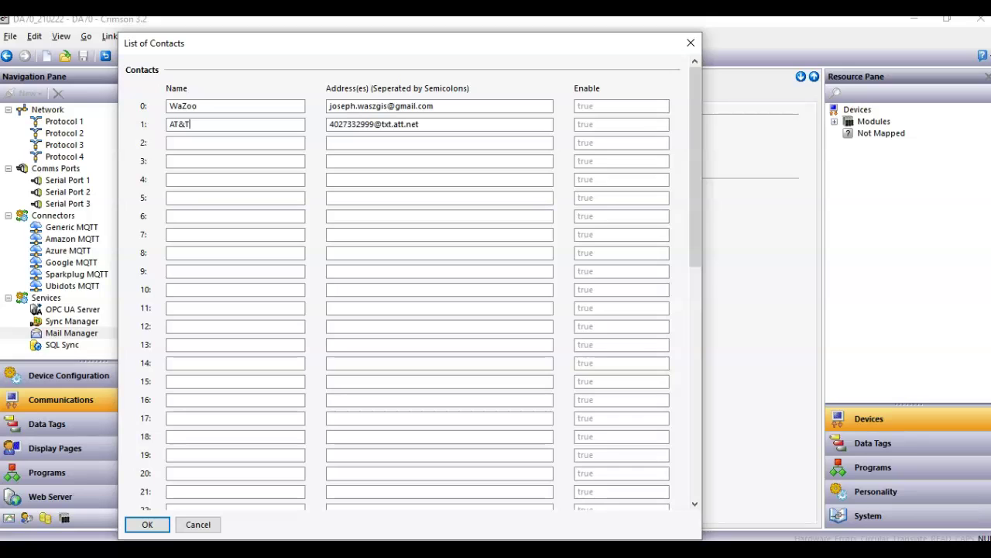
{"action": "key", "text": "ctrl+a"}
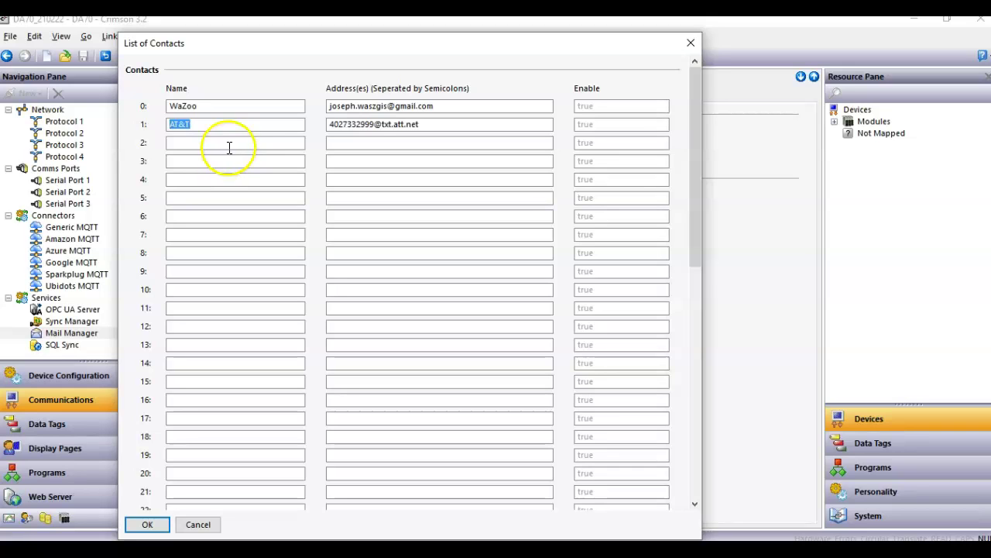
- Add contact Verizon with the phone number's vtext.com gateway address, undoing an accidental overwrite
{"action": "left_click", "coordinate": [229, 146]}
{"action": "type", "text": "Veri"}
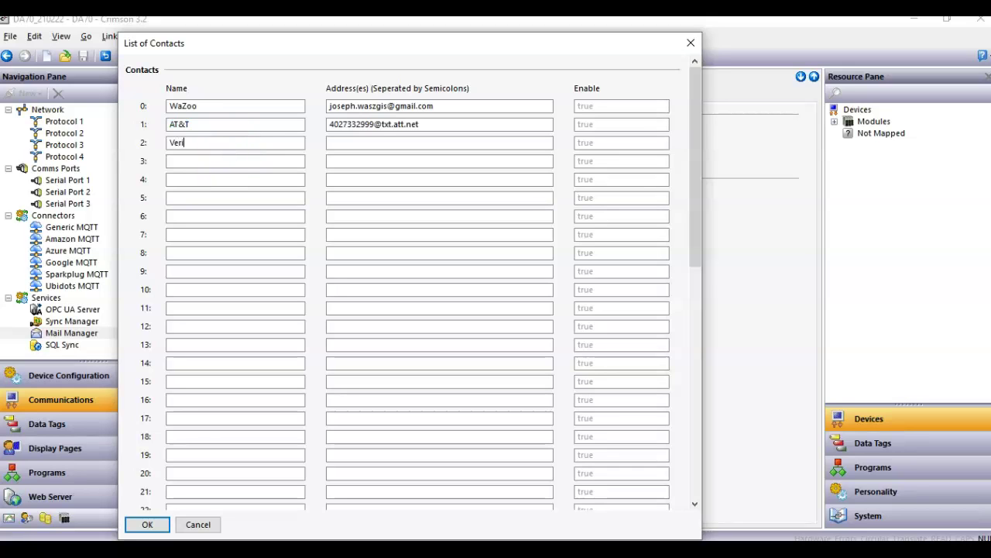
{"action": "type", "text": "zon"}
{"action": "key", "text": "ctrl+a"}
{"action": "left_click", "coordinate": [379, 140]}
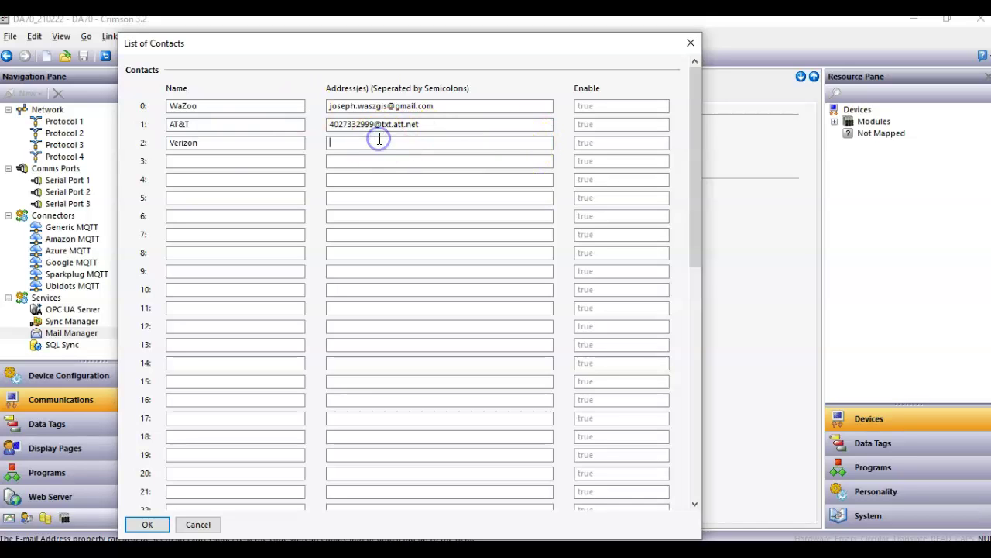
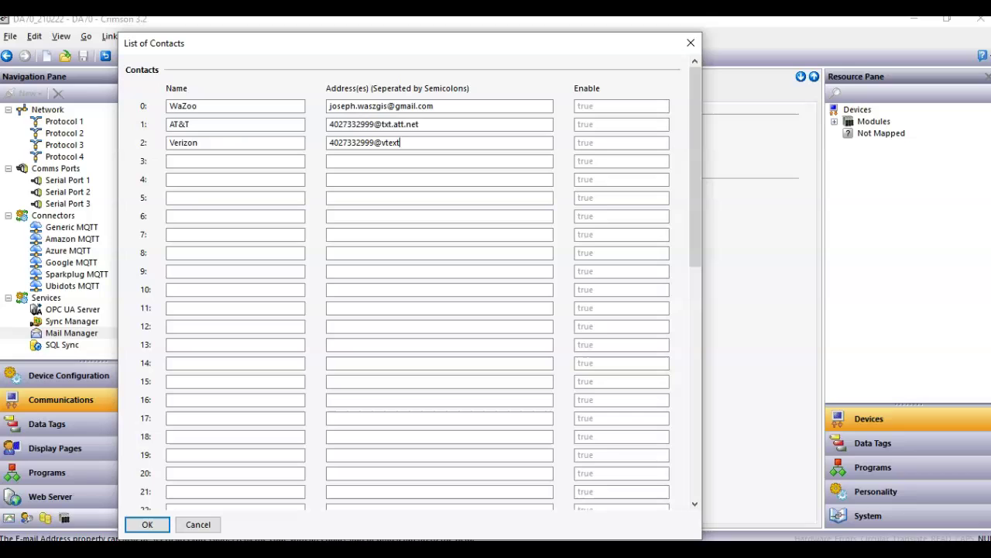
{"action": "key", "text": "ctrl+z"}
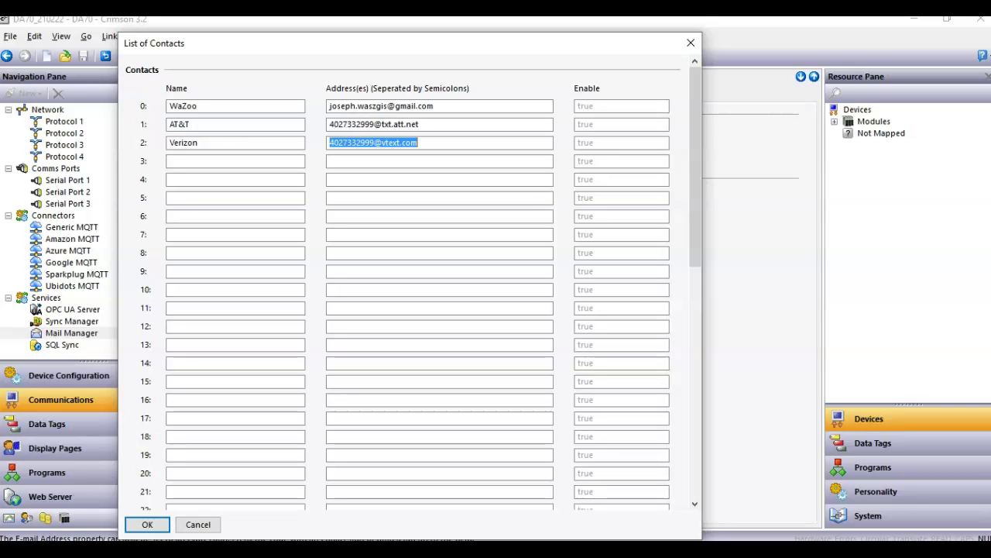
- Add contact TMobile with the phone number's tmomail.com gateway address
{"action": "left_click", "coordinate": [230, 164]}
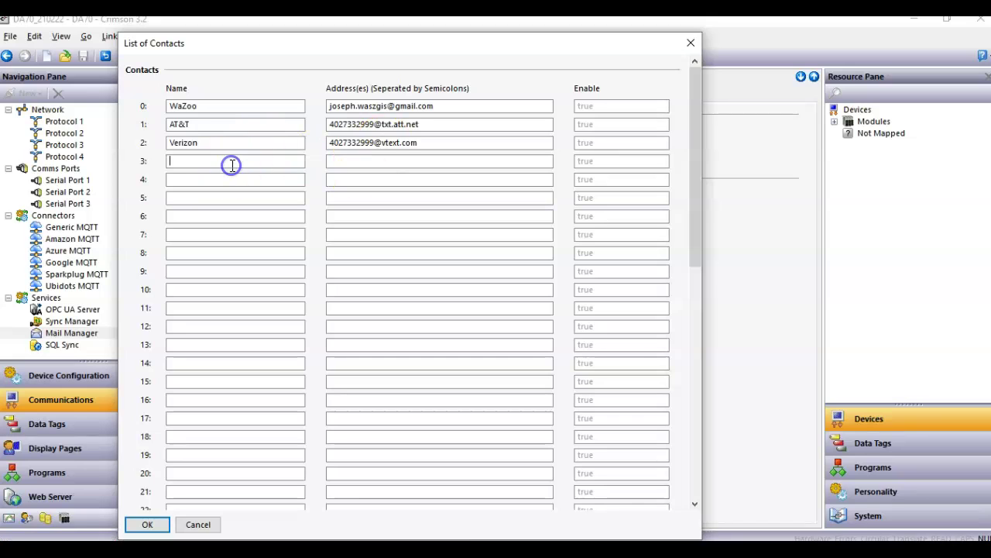
{"action": "type", "text": "TMobile"}
{"action": "left_click", "coordinate": [348, 160]}
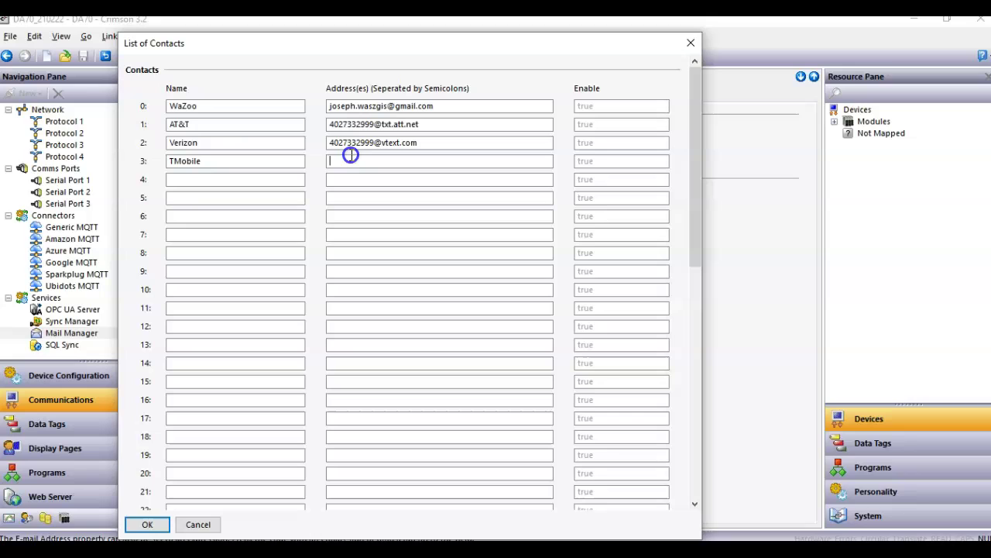
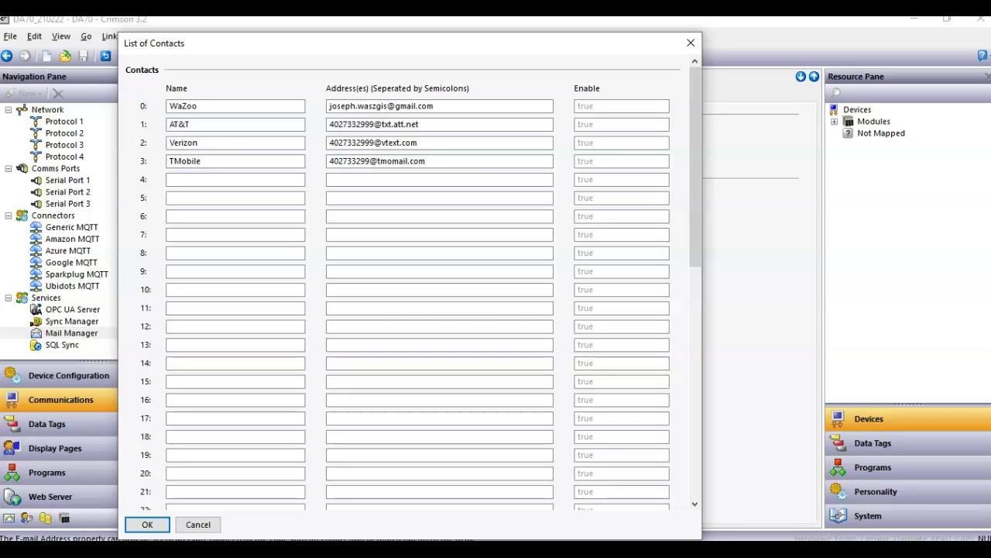
{"action": "key", "text": "Tab"}
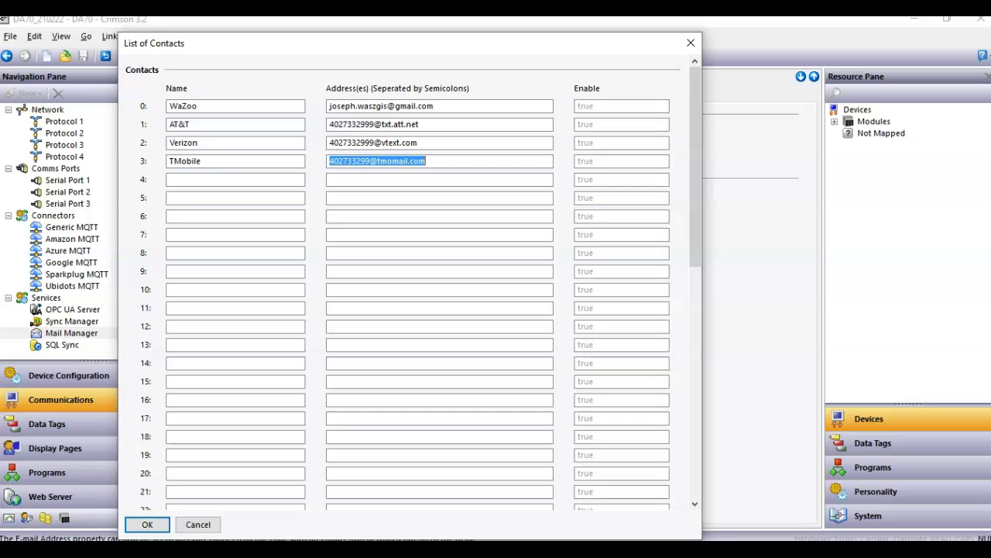
{"action": "left_click", "coordinate": [498, 259]}
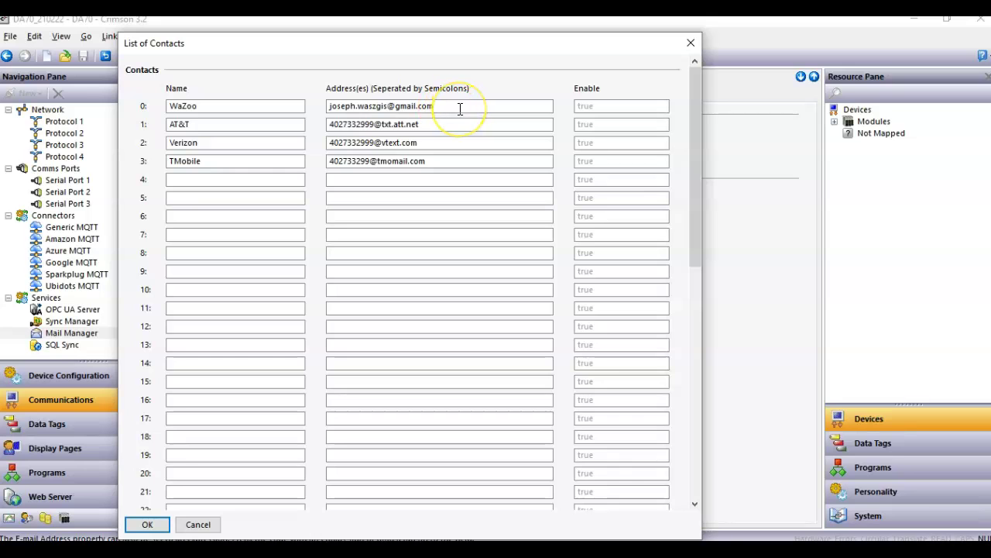
- Accept the contact list and confirm the Temperature tag reads Module1 Loop.PV with no scaling
{"action": "left_click", "coordinate": [147, 524]}
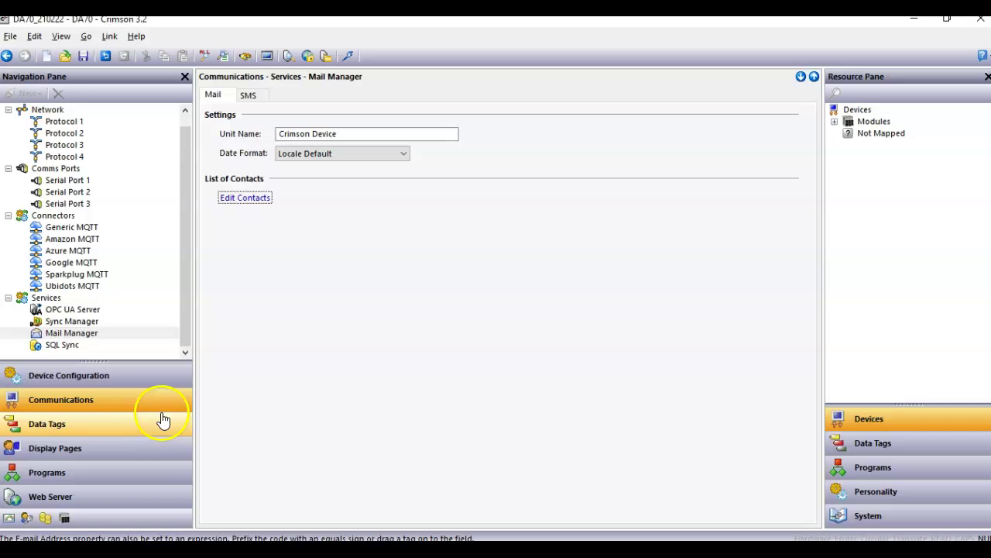
{"action": "left_click", "coordinate": [134, 428]}
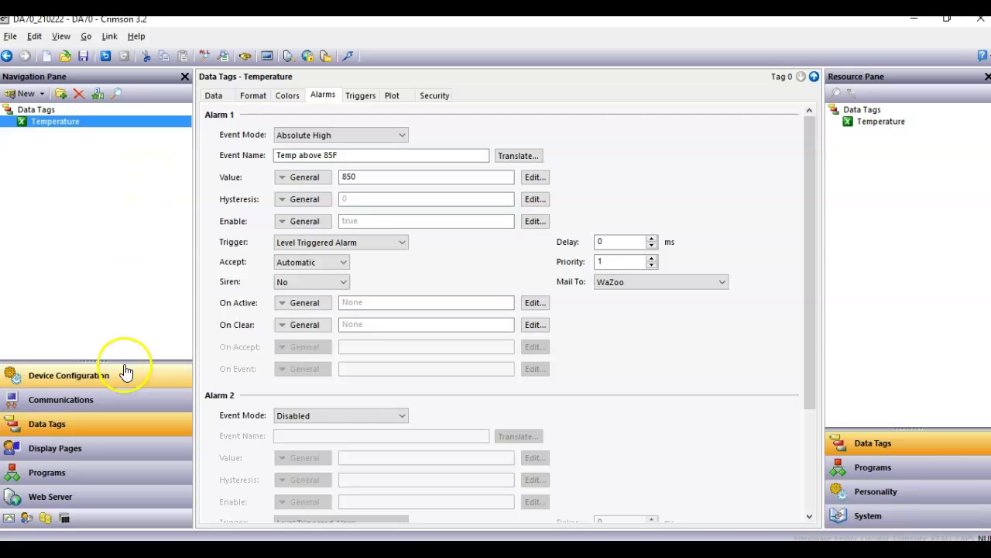
{"action": "left_click_drag", "start_coordinate": [127, 358], "coordinate": [135, 237]}
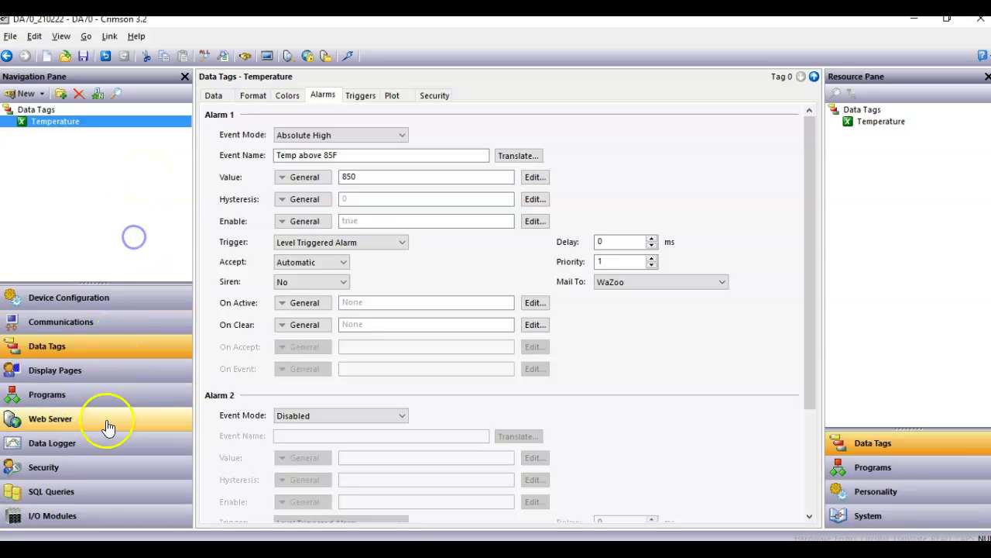
{"action": "left_click", "coordinate": [74, 514]}
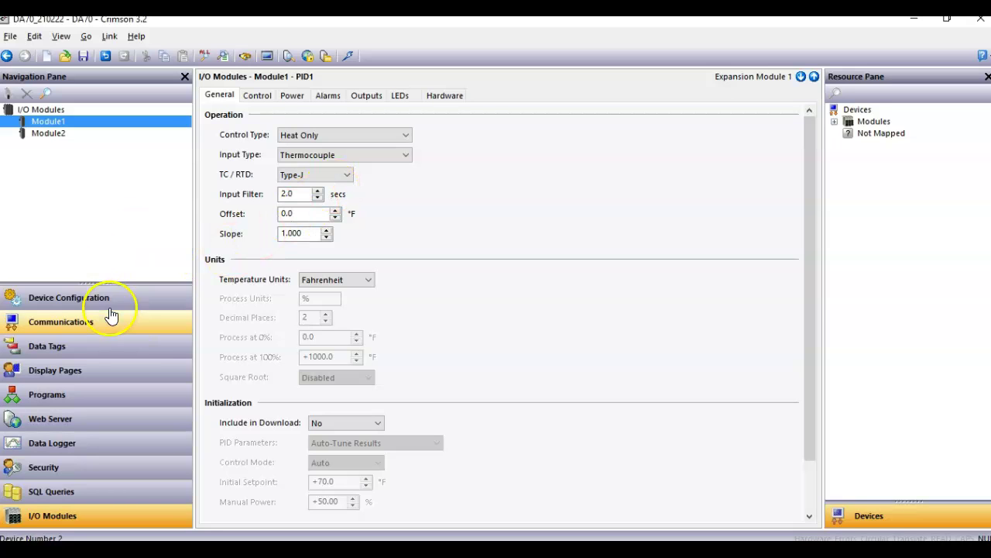
{"action": "left_click", "coordinate": [106, 342]}
{"action": "left_click", "coordinate": [212, 95]}
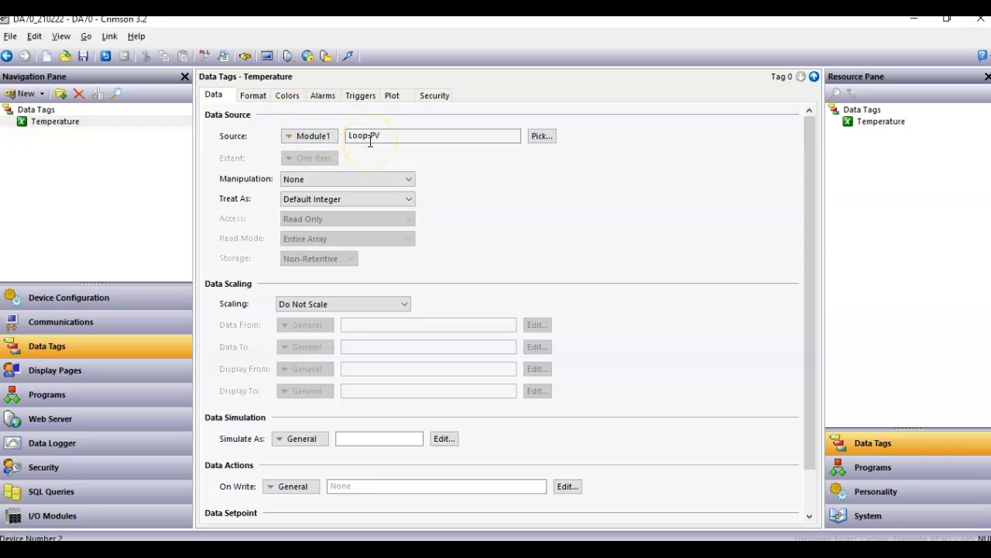
- Set Temperature Alarm 1 to value 860 with event name 'Temp above 86F'
{"action": "left_click", "coordinate": [323, 95]}
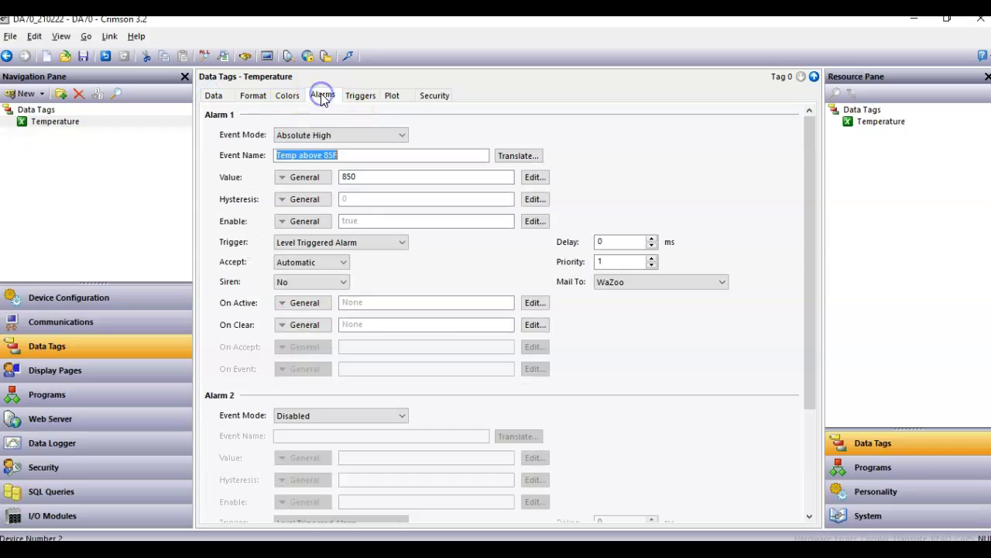
{"action": "left_click", "coordinate": [364, 176]}
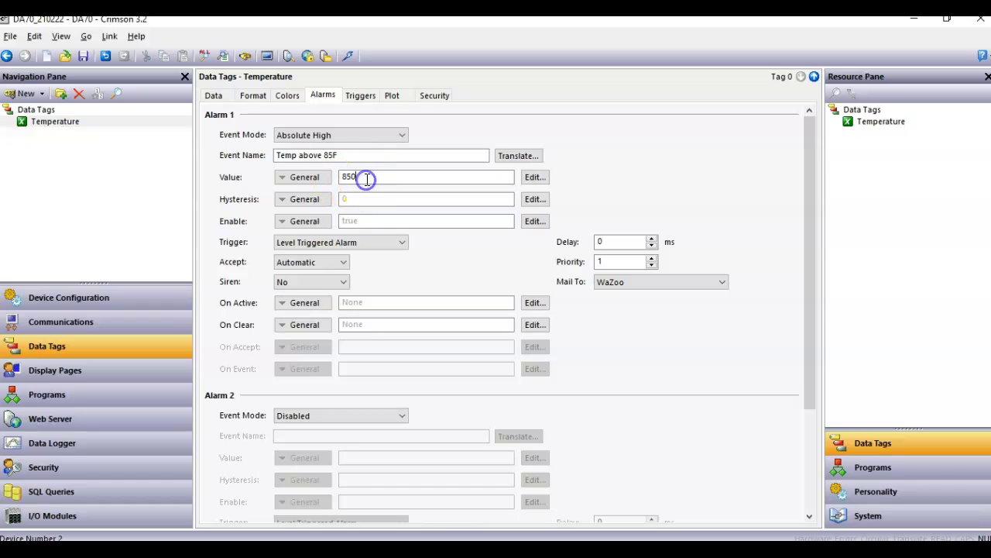
{"action": "left_click", "coordinate": [365, 177]}
{"action": "type", "text": "860"}
{"action": "key", "text": "Return"}
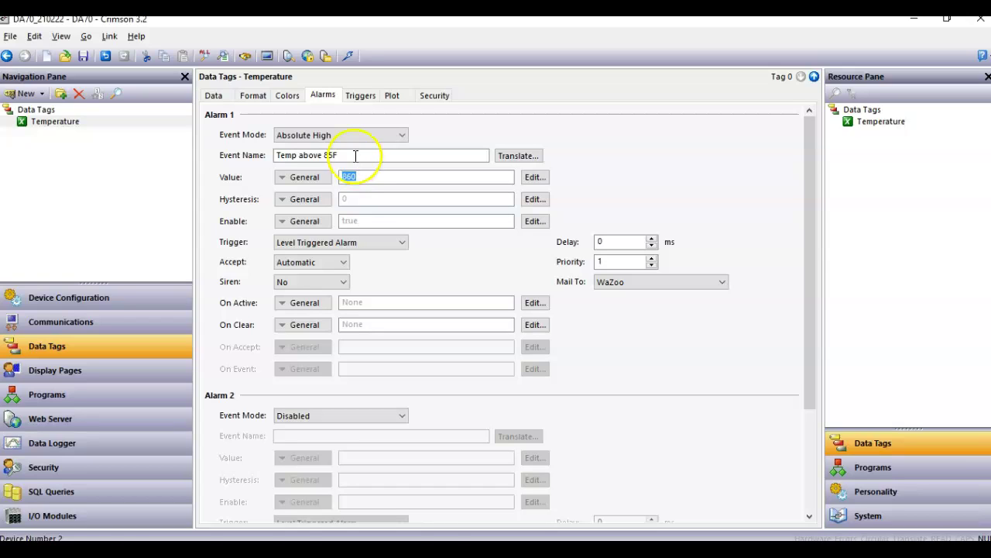
{"action": "left_click", "coordinate": [349, 157]}
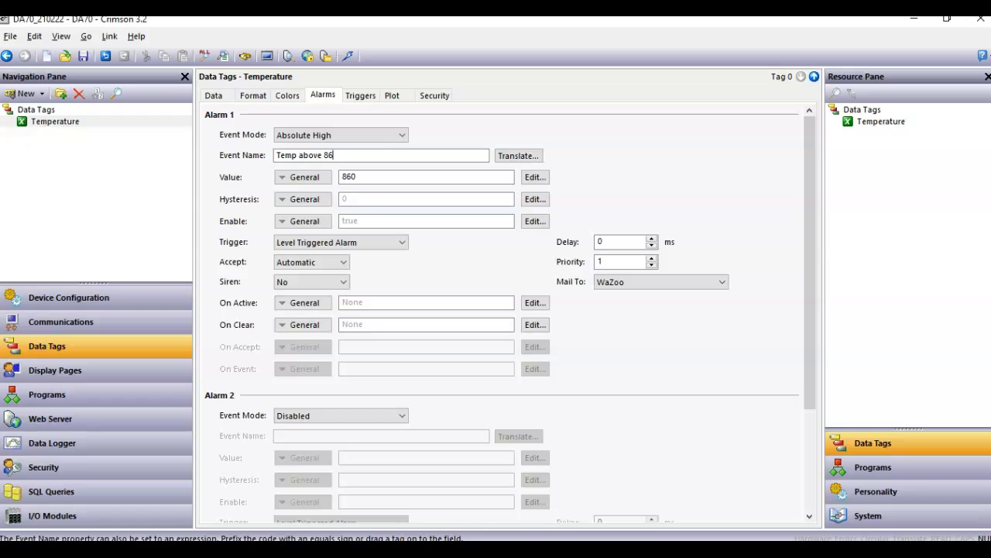
{"action": "key", "text": "Return"}
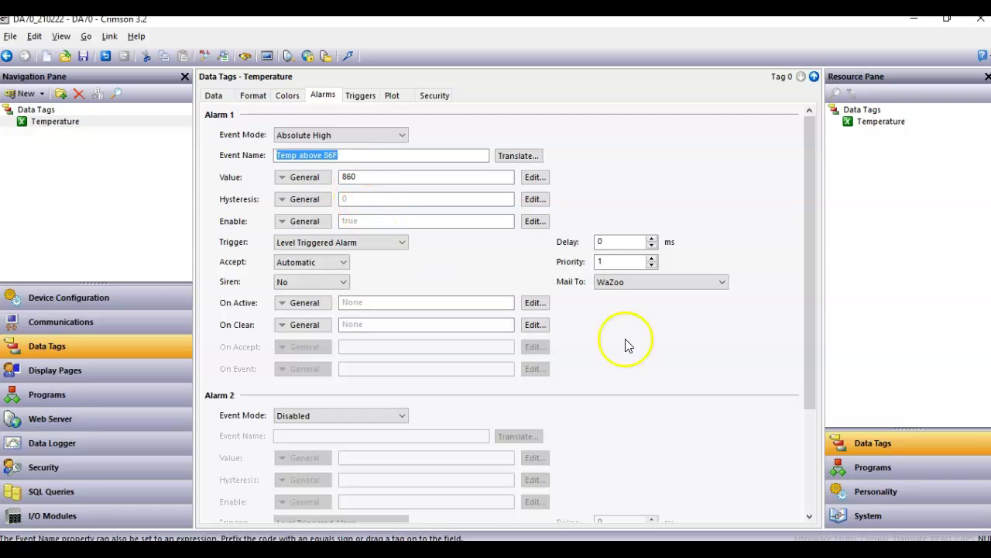
- Keep the first contact as the alarm's Mail To recipient and download the configuration
{"action": "left_click", "coordinate": [679, 283]}
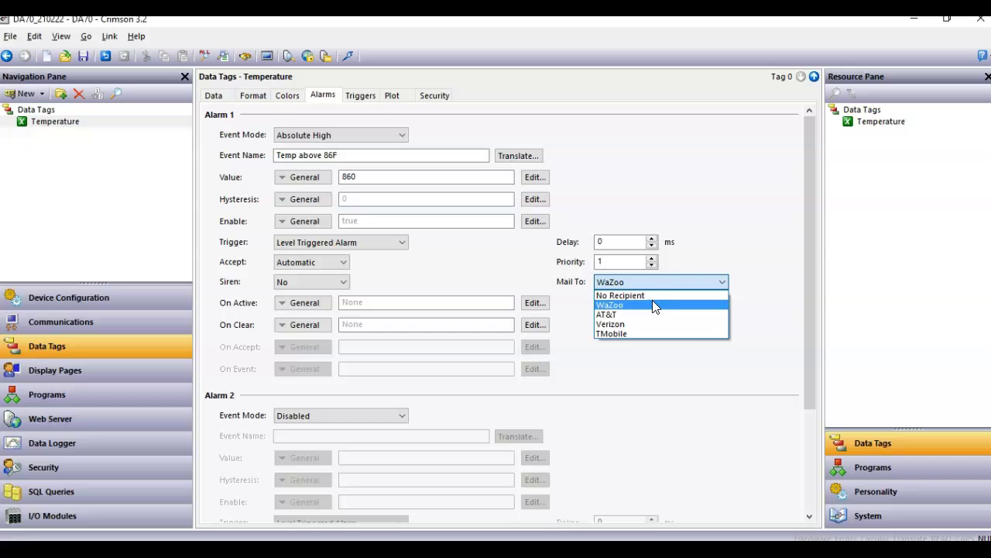
{"action": "left_click", "coordinate": [655, 307]}
{"action": "left_click", "coordinate": [478, 274]}
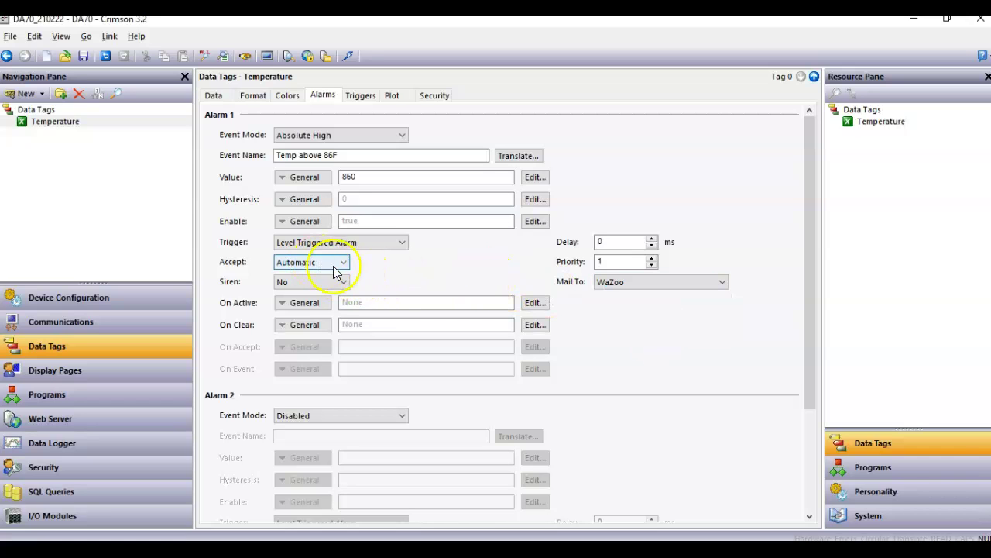
{"action": "left_click", "coordinate": [347, 55]}
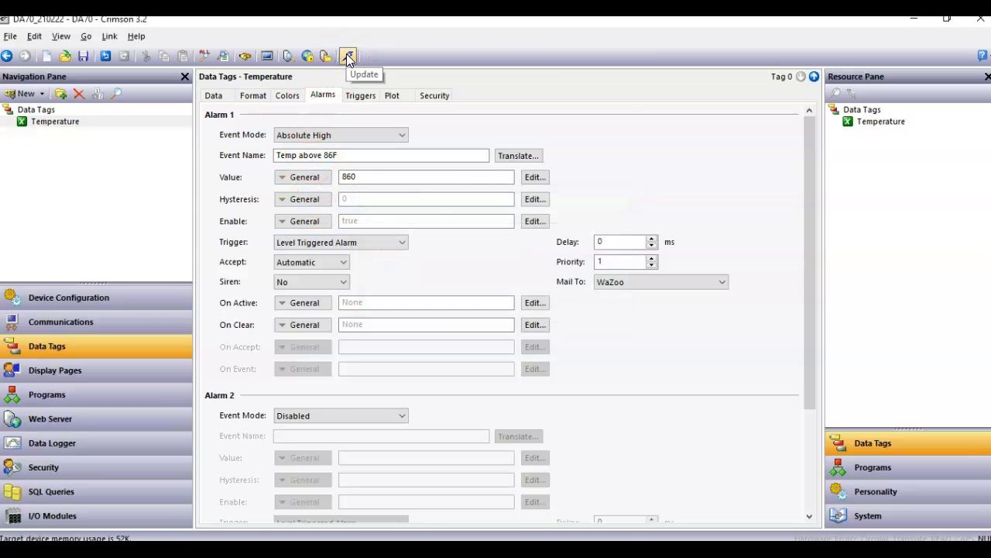
{"action": "left_click", "coordinate": [434, 258]}
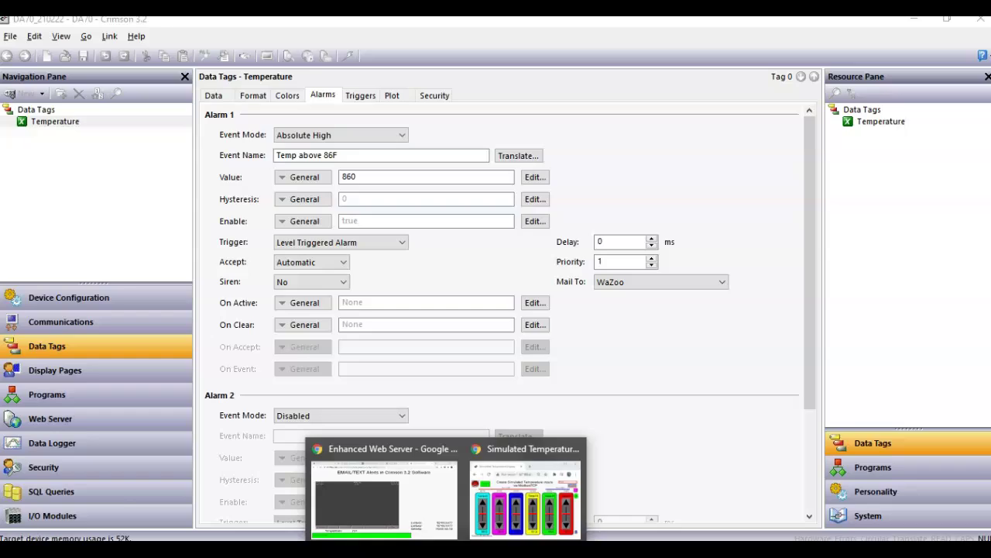
- Watch the Enhanced Web Server's live Temperature trend climb toward the alarm threshold
{"action": "left_click", "coordinate": [404, 505]}
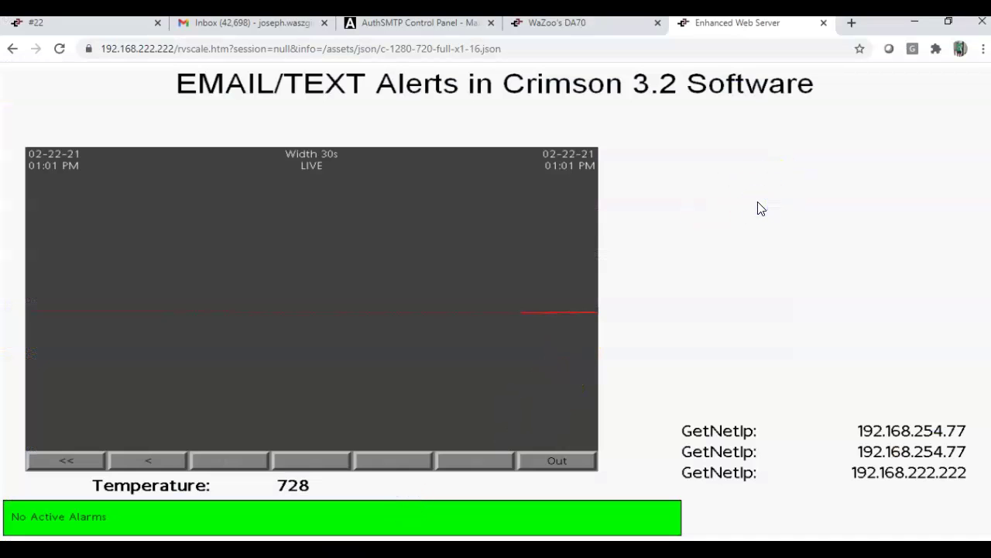
{"action": "left_click", "coordinate": [943, 473]}
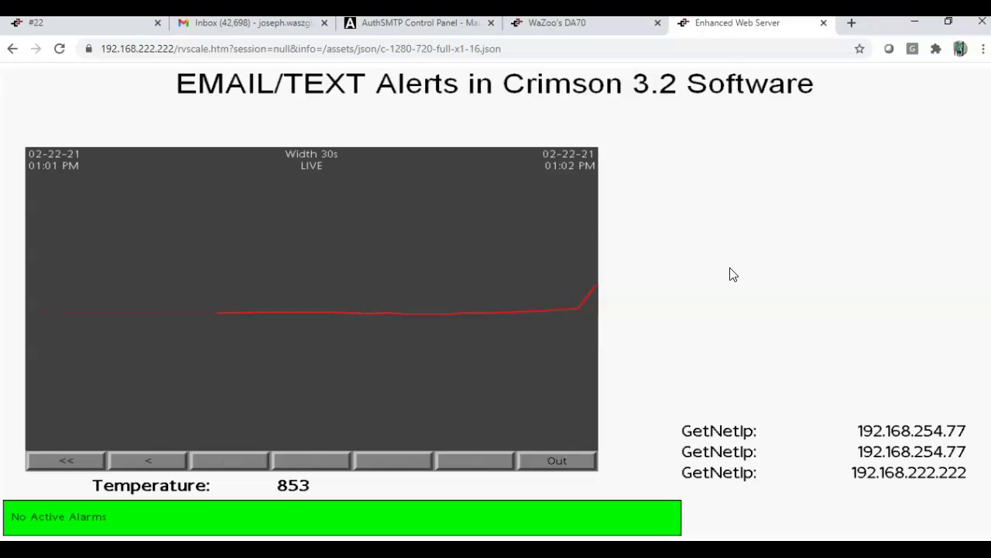
- Read the newest and 1:01 PM 'Temp above 86F' alerts and the 12:46 PM 'Temp above 85F' alert
{"action": "left_click", "coordinate": [230, 29]}
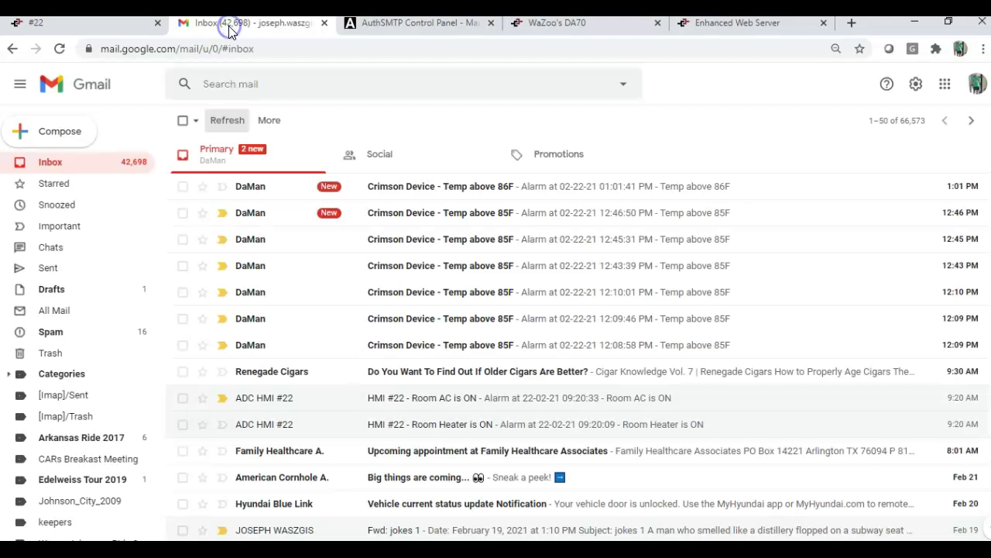
{"action": "left_click", "coordinate": [450, 186]}
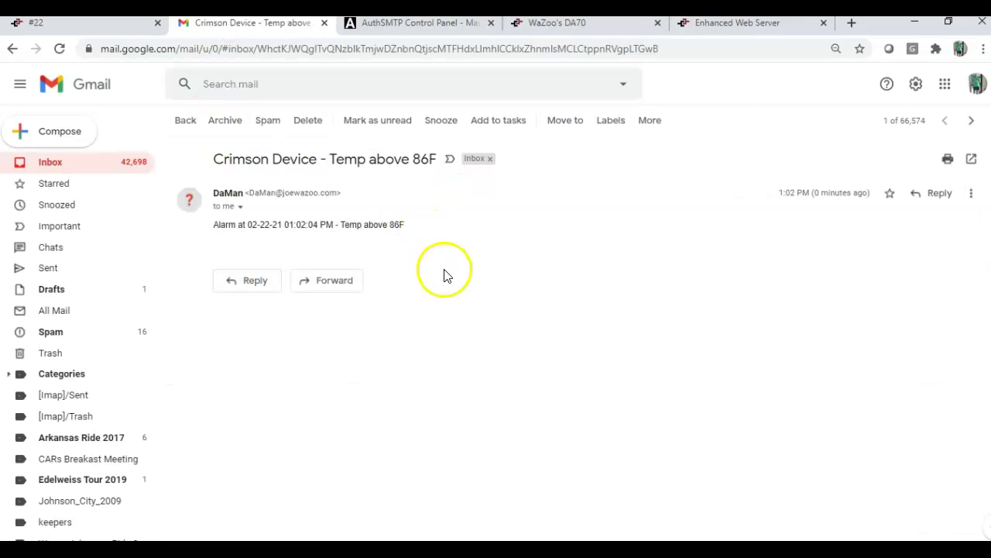
{"action": "left_click", "coordinate": [62, 162]}
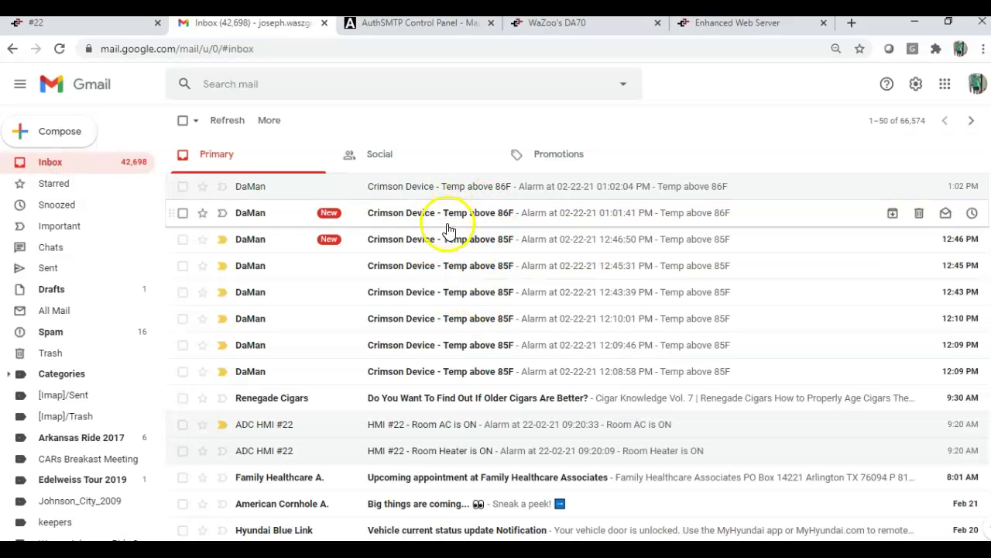
{"action": "left_click", "coordinate": [453, 223]}
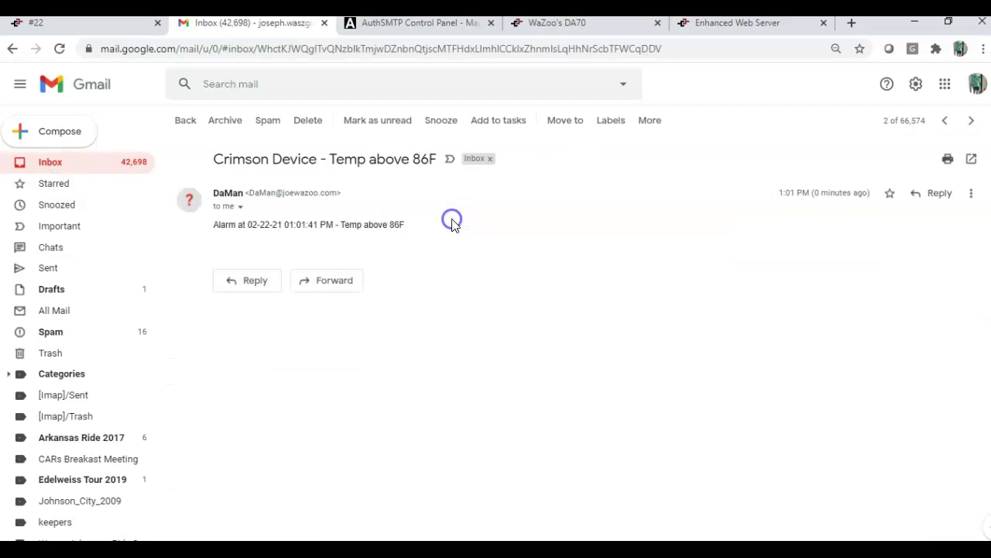
{"action": "left_click", "coordinate": [84, 171]}
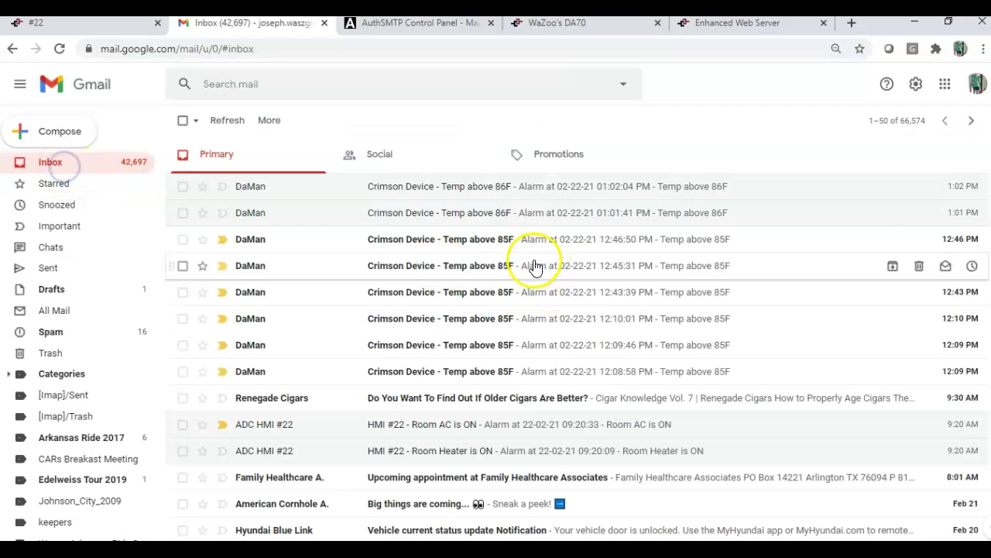
{"action": "left_click", "coordinate": [507, 246]}
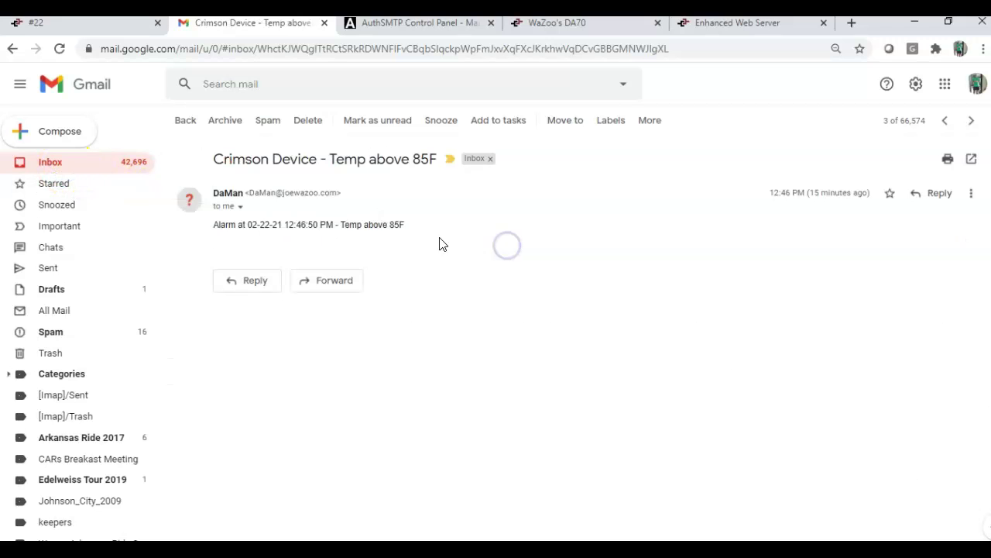
{"action": "left_click", "coordinate": [56, 164]}
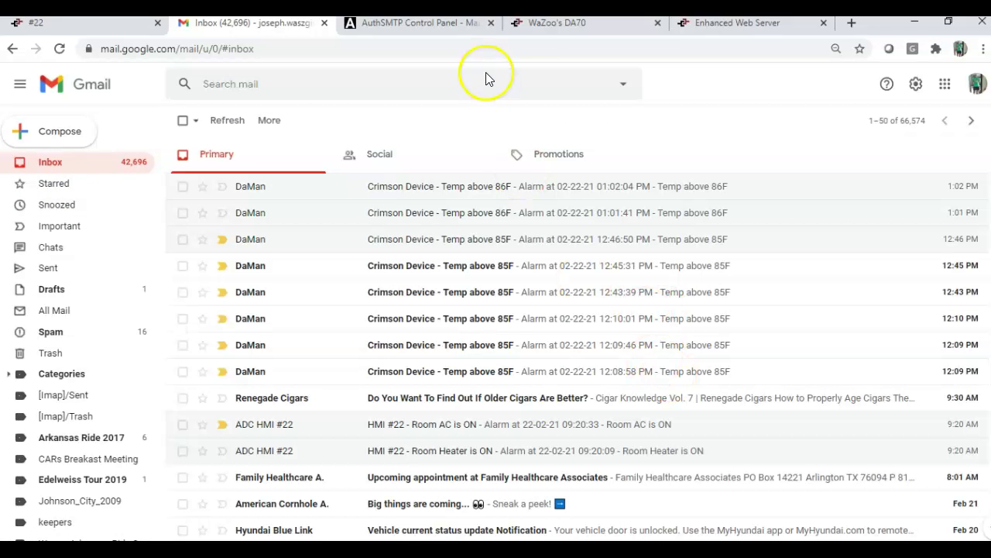
- Check Gmail for the newest Temp above 86F alert, then return to the live temperature trend page
{"action": "left_click", "coordinate": [727, 23]}
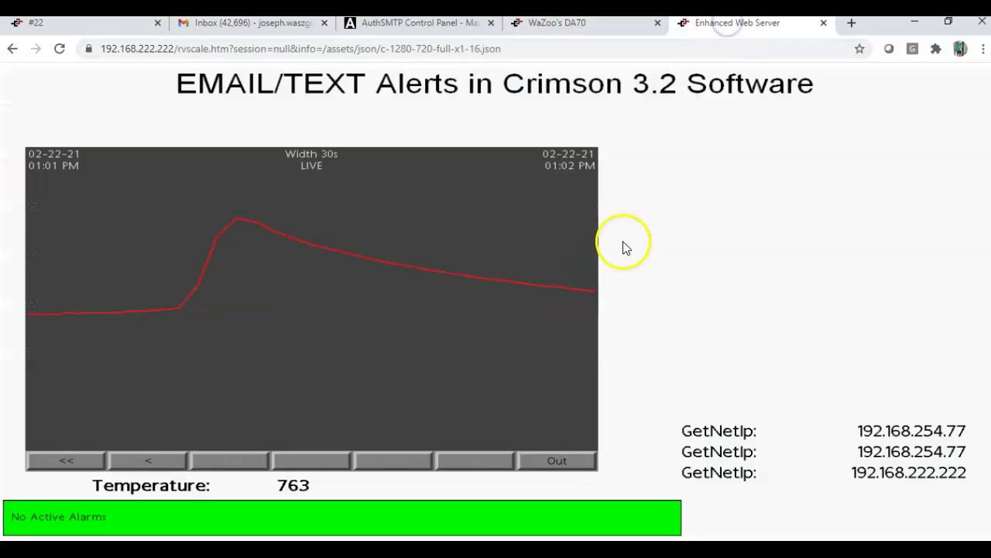
{"action": "left_click", "coordinate": [283, 25]}
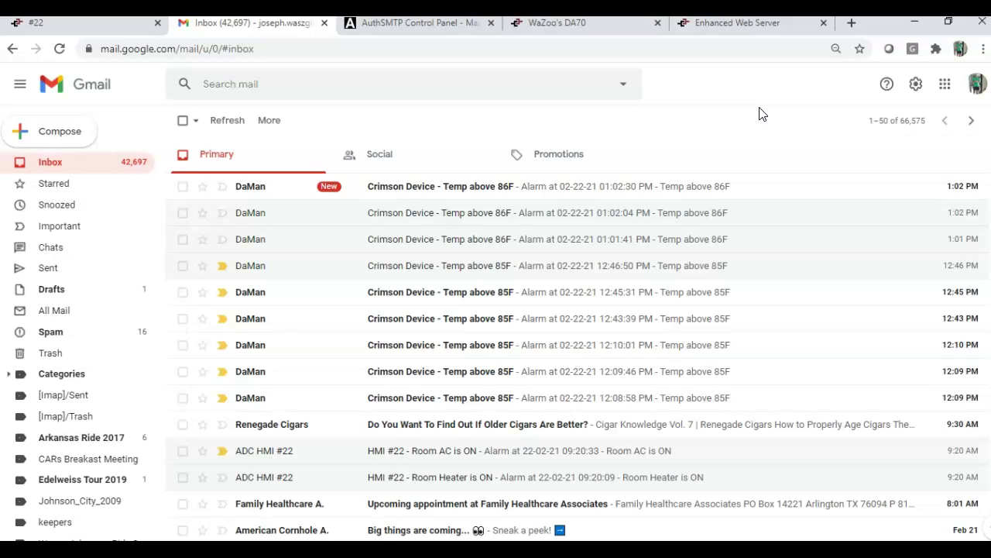
{"action": "left_click", "coordinate": [697, 23]}
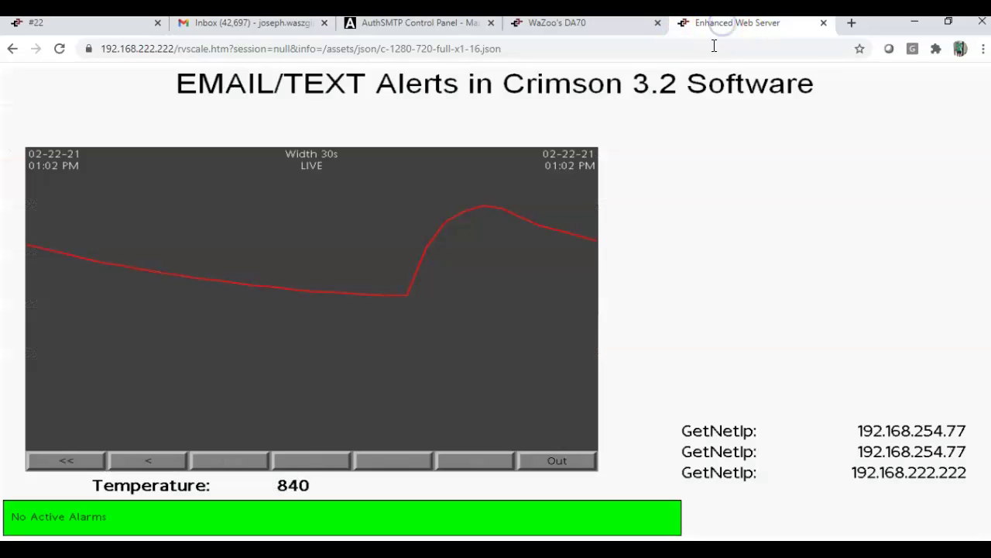
- Watch the temperature trend climb to 884 until the Temp above 86F alarm becomes active
{"action": "left_click", "coordinate": [665, 219]}
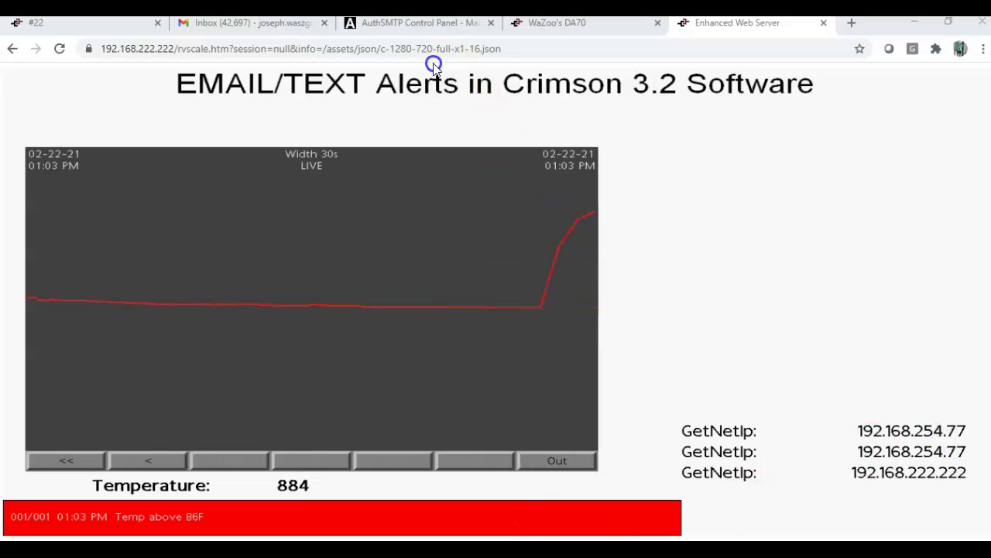
- Confirm the 1:03 PM Temp above 86F email in Gmail, then go back to the live trend
{"action": "left_click", "coordinate": [243, 26]}
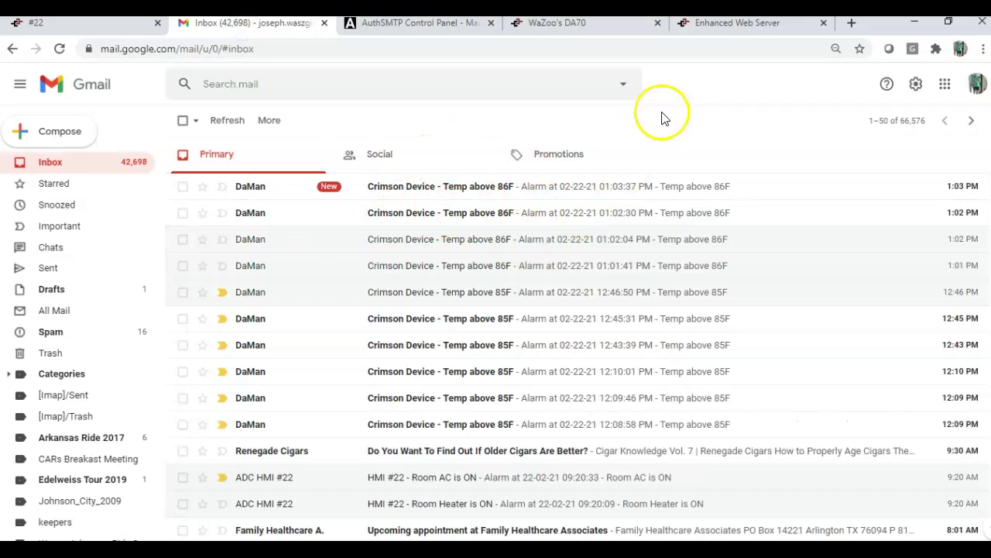
{"action": "left_click", "coordinate": [731, 25]}
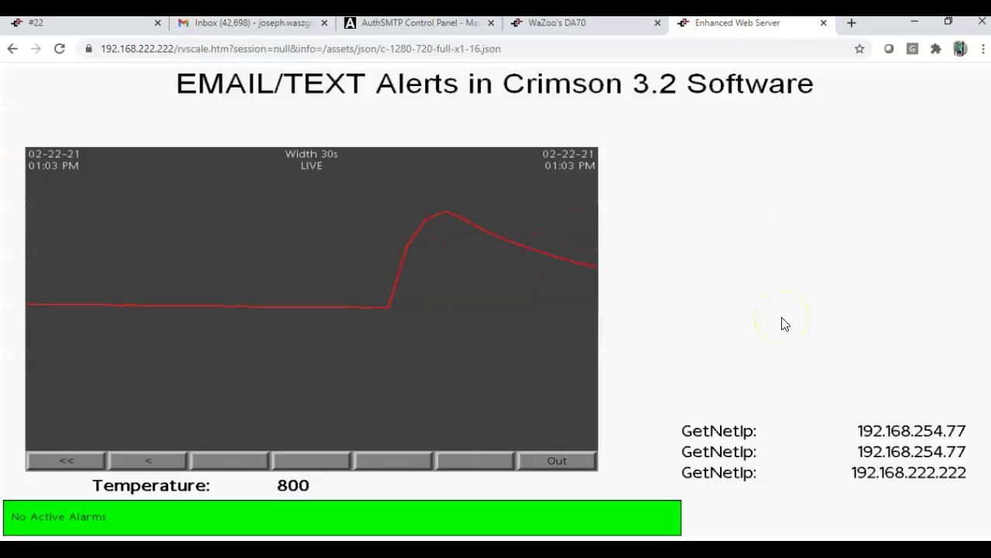